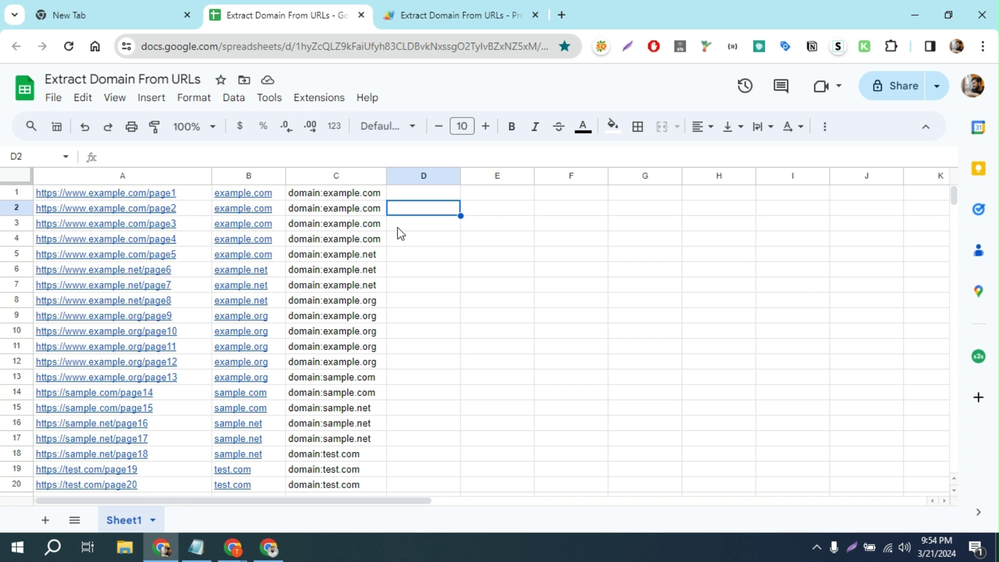
Inspect the adddomain formulas in C1 and C2 and the URL list in column A.
{"action": "left_click", "coordinate": [343, 196]}
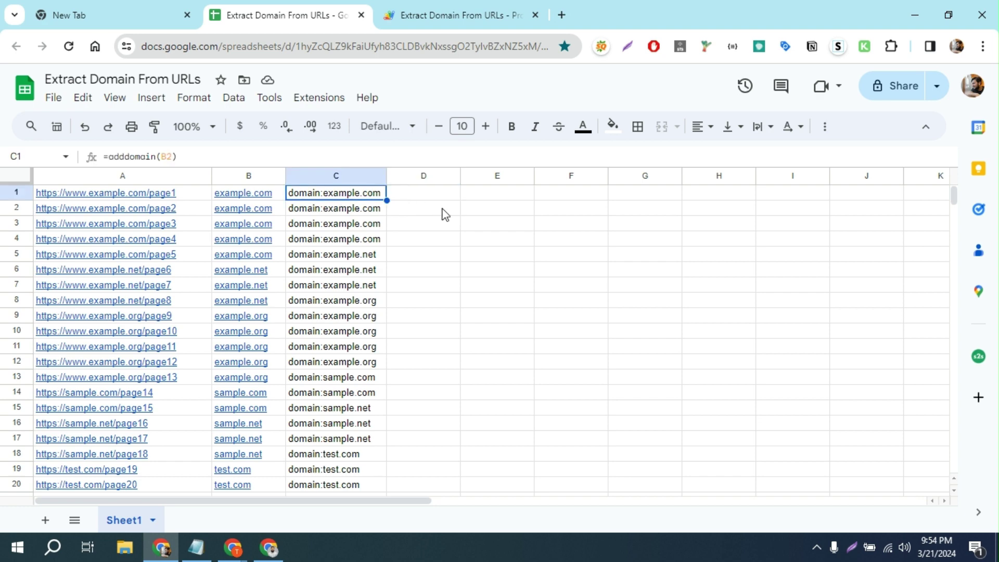
{"action": "left_click", "coordinate": [444, 213]}
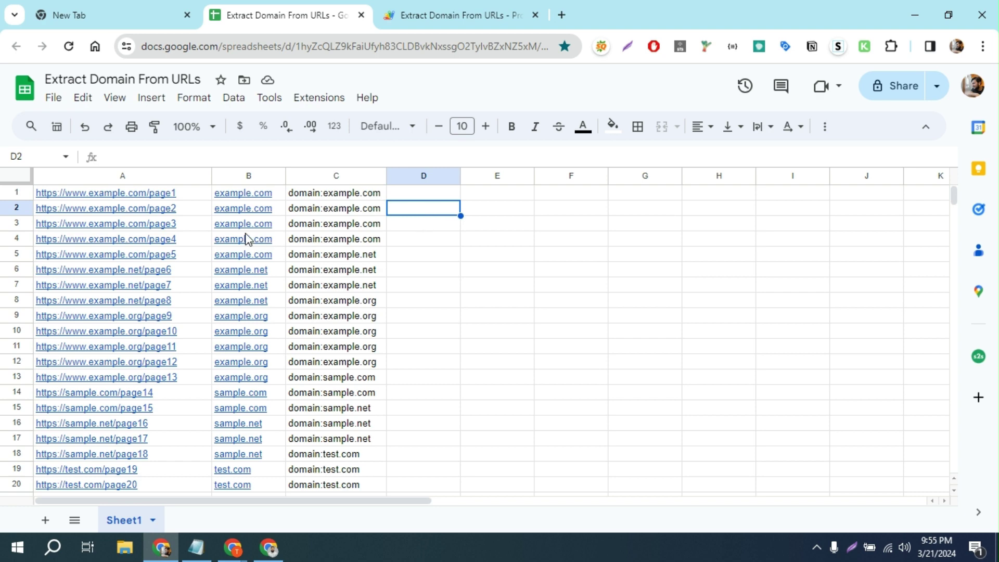
{"action": "mouse_move", "coordinate": [191, 199]}
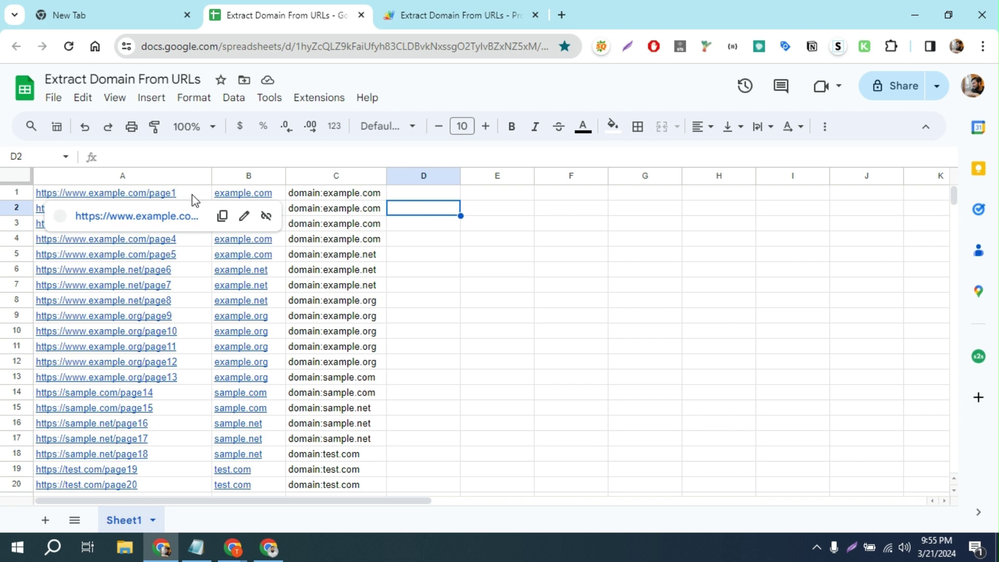
{"action": "left_click_drag", "start_coordinate": [194, 197], "coordinate": [194, 398]}
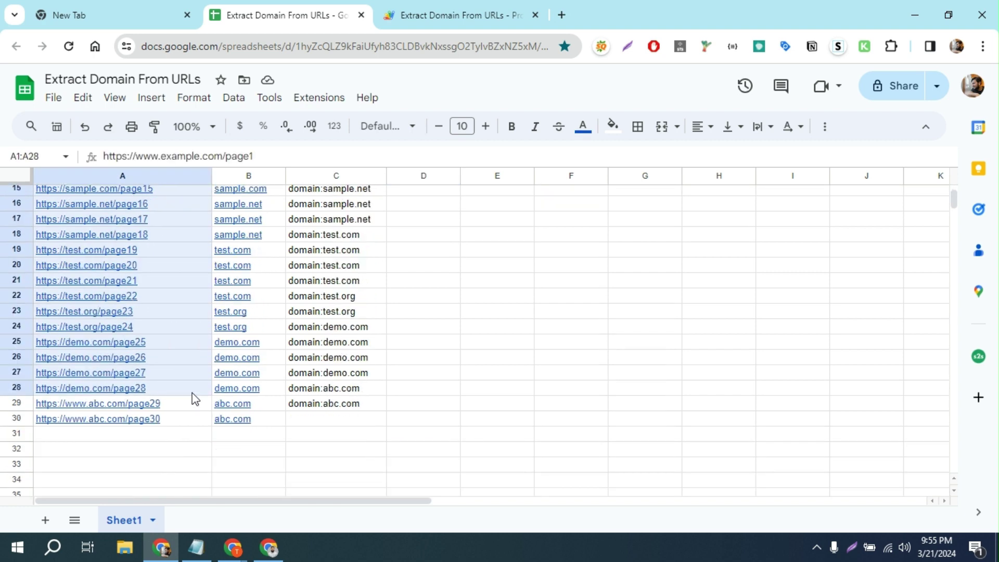
{"action": "left_click", "coordinate": [192, 397]}
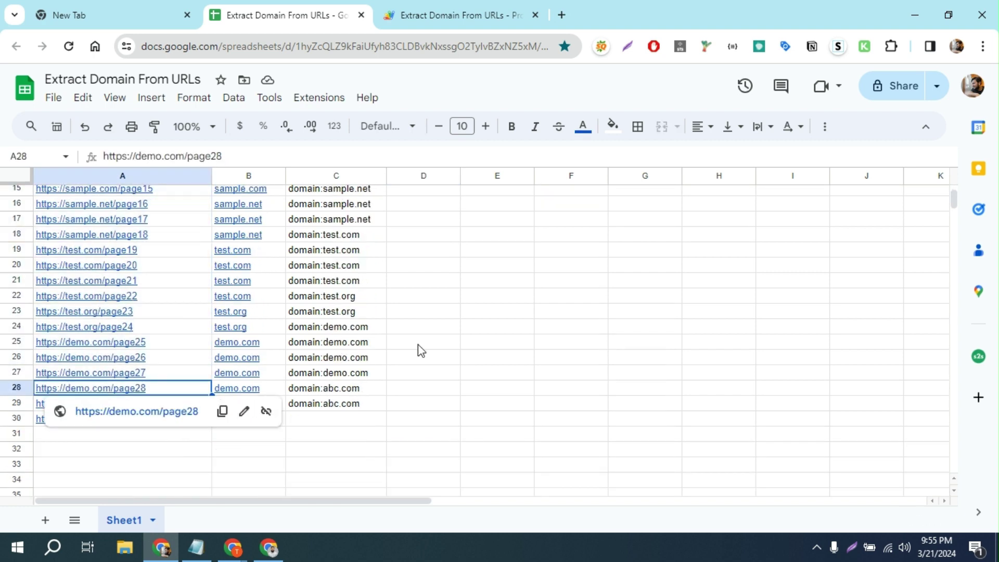
{"action": "left_click", "coordinate": [430, 339]}
{"action": "scroll", "coordinate": [430, 340], "scroll_direction": "up", "scroll_amount": 5}
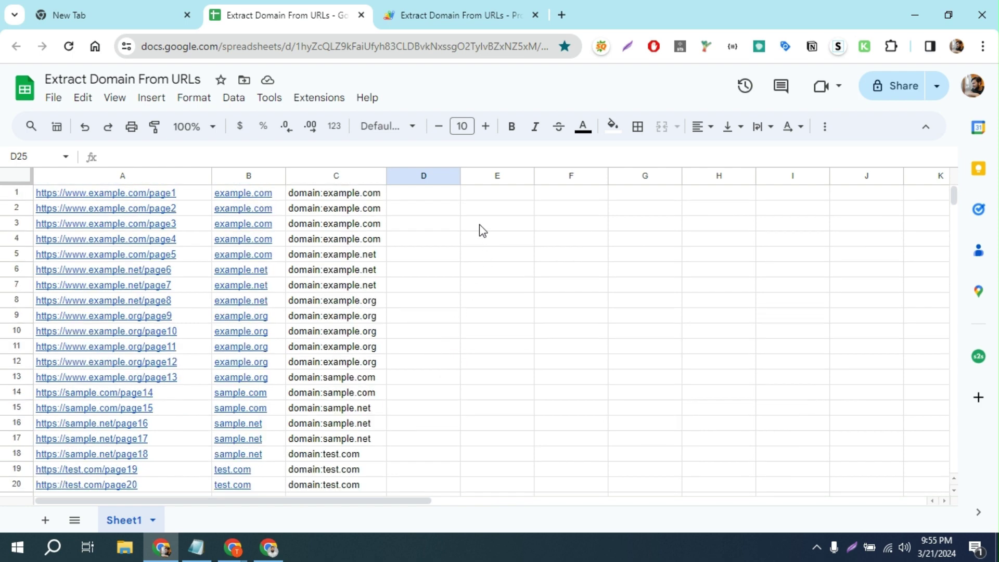
{"action": "left_click", "coordinate": [458, 198]}
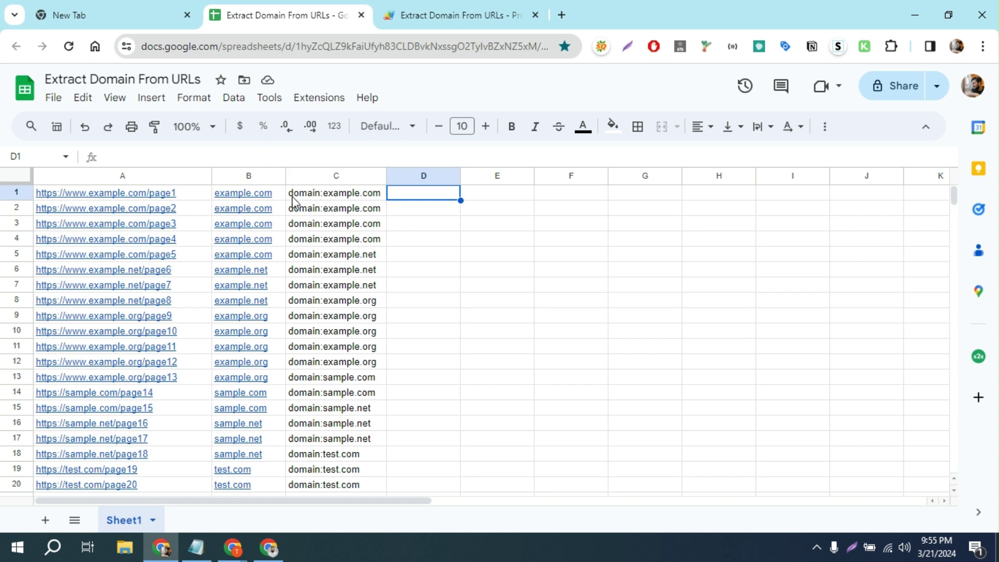
{"action": "left_click", "coordinate": [313, 196]}
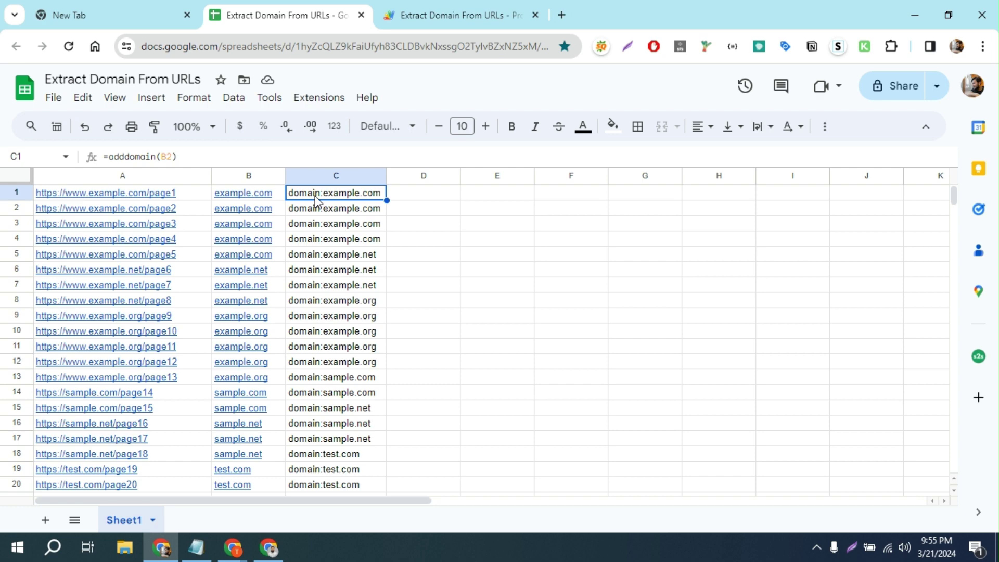
{"action": "left_click", "coordinate": [314, 212]}
{"action": "left_click", "coordinate": [409, 229]}
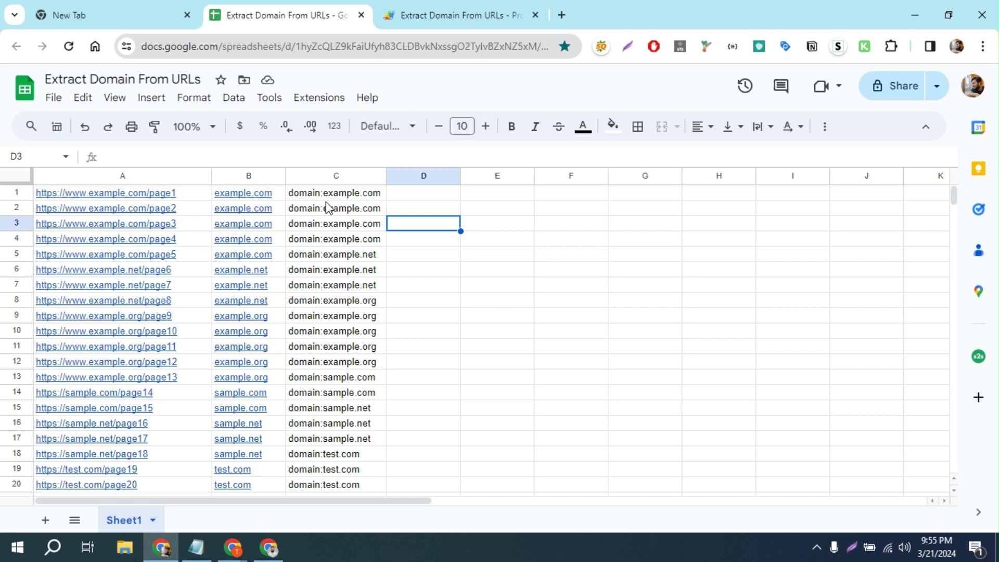
Review the domain and adddomain functions in the Apps Script Code.gs file.
{"action": "left_click", "coordinate": [435, 17]}
{"action": "scroll", "coordinate": [419, 241], "scroll_direction": "down", "scroll_amount": 2}
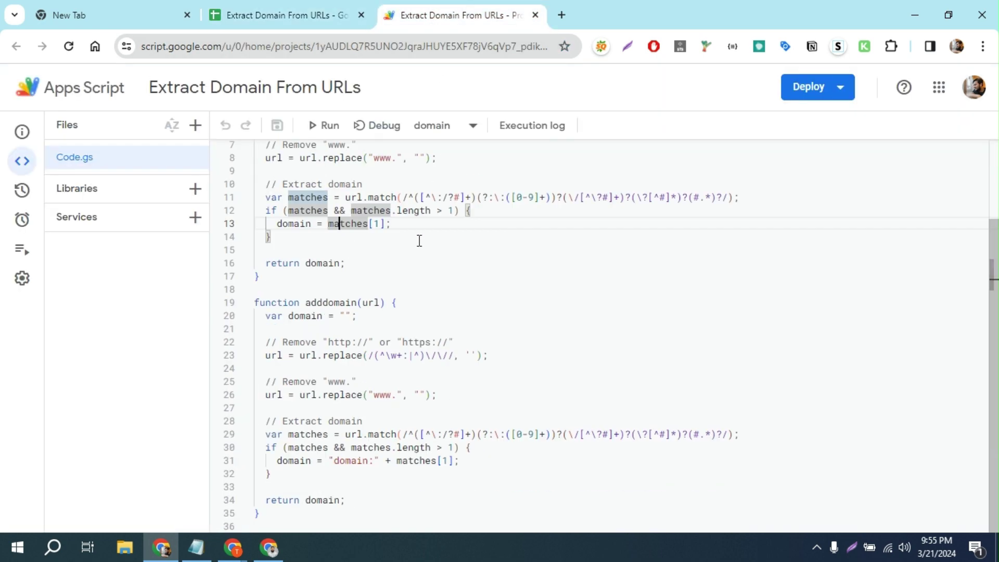
{"action": "scroll", "coordinate": [420, 241], "scroll_direction": "up", "scroll_amount": 2}
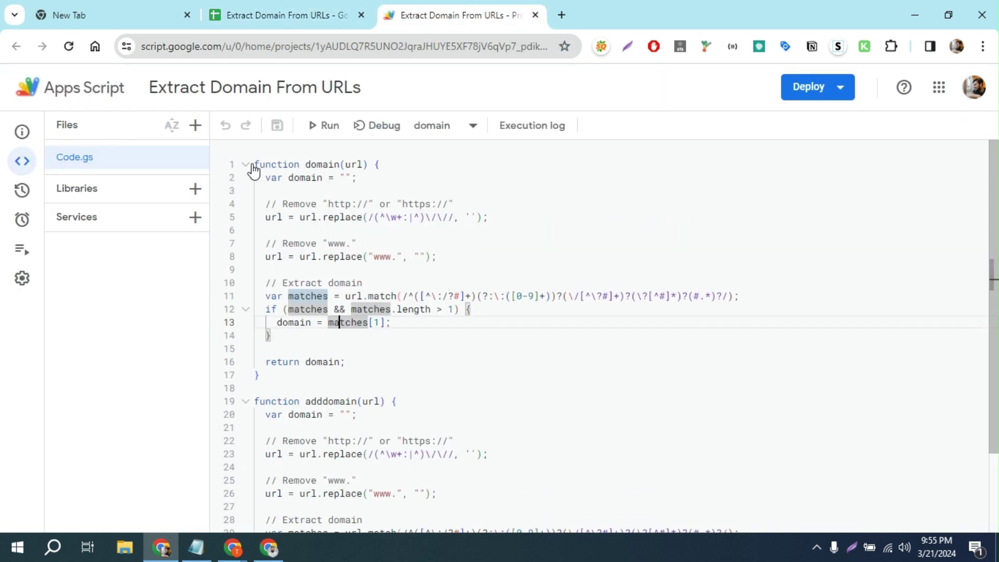
{"action": "scroll", "coordinate": [329, 289], "scroll_direction": "down", "scroll_amount": 2}
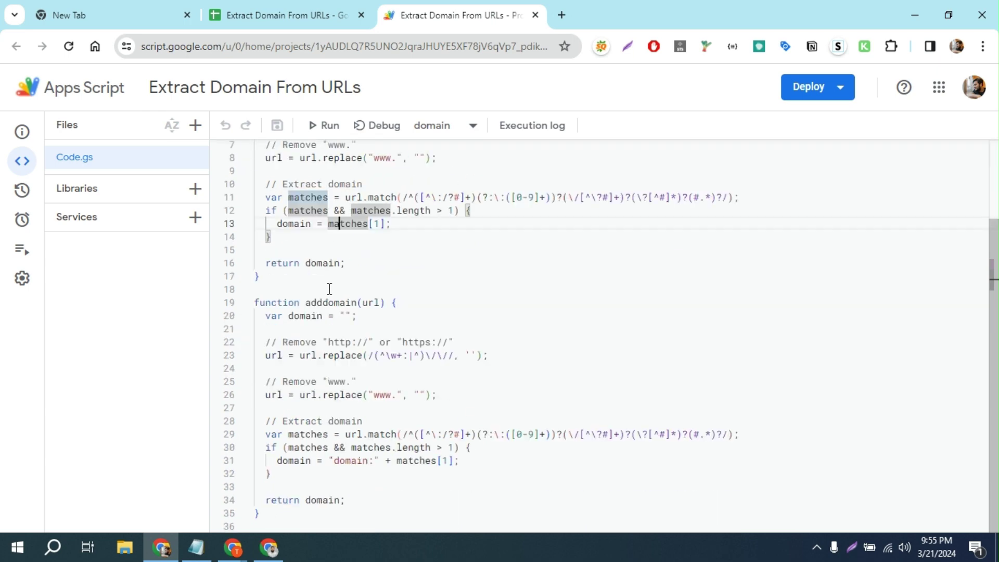
{"action": "left_click", "coordinate": [287, 15]}
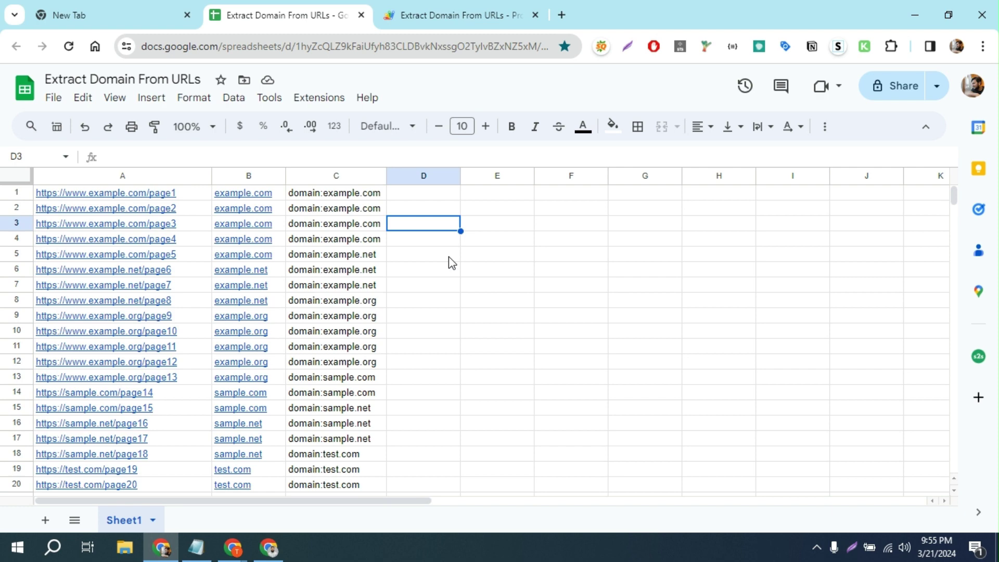
Examine the first URL in A1 and the domain and adddomain formulas in B1 and C1.
{"action": "scroll", "coordinate": [437, 266], "scroll_direction": "down", "scroll_amount": 9}
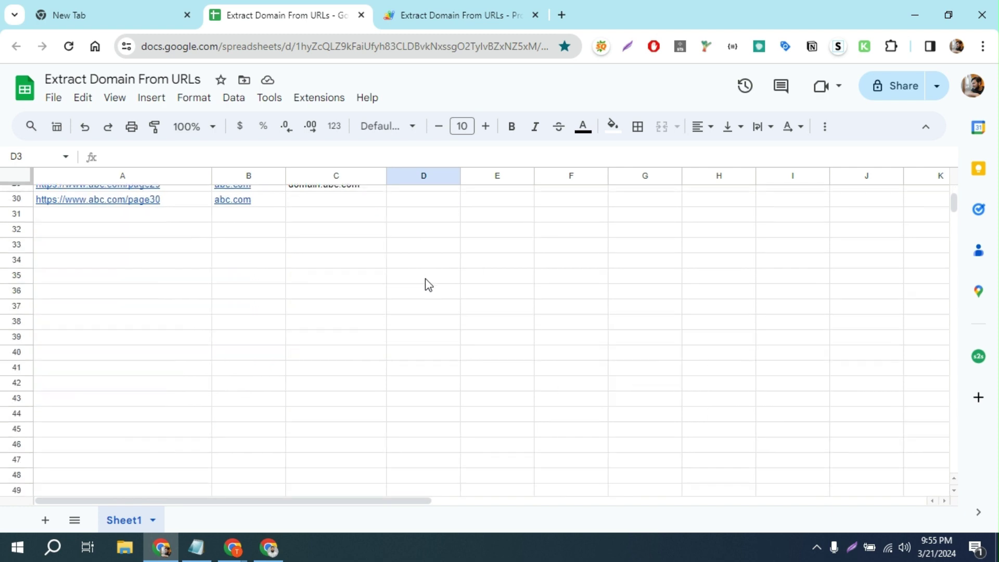
{"action": "scroll", "coordinate": [426, 279], "scroll_direction": "up", "scroll_amount": 9}
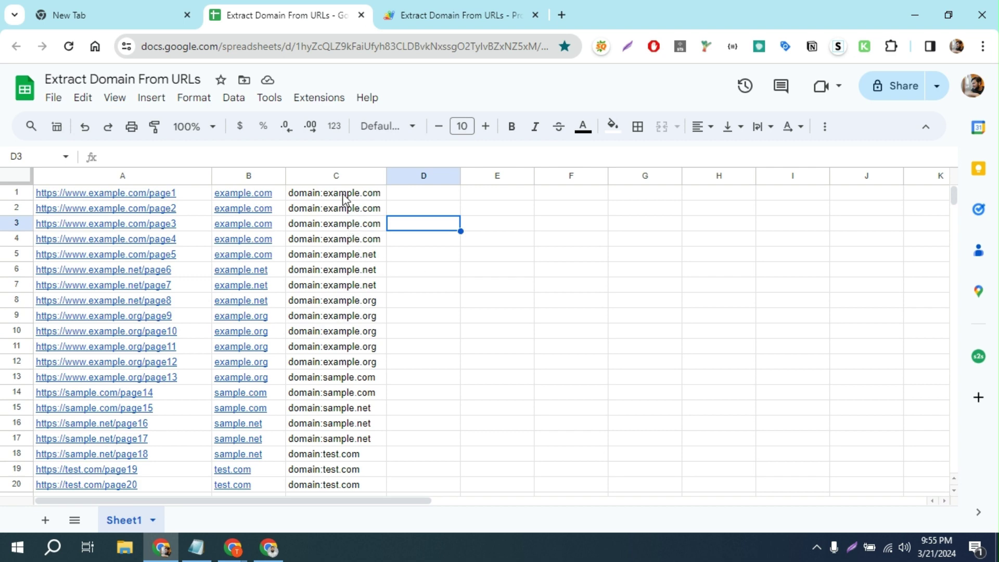
{"action": "left_click", "coordinate": [261, 177]}
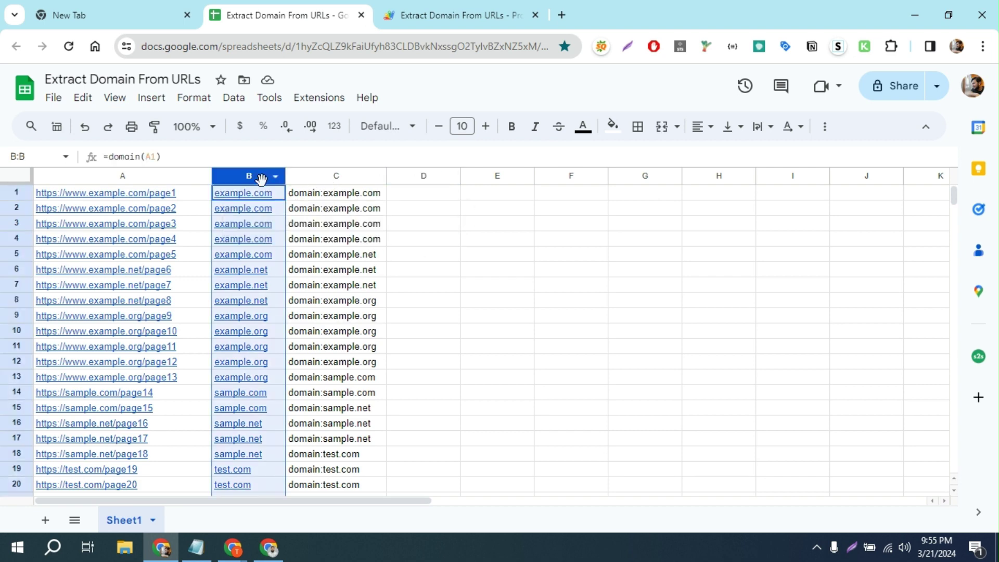
{"action": "left_click", "coordinate": [189, 196]}
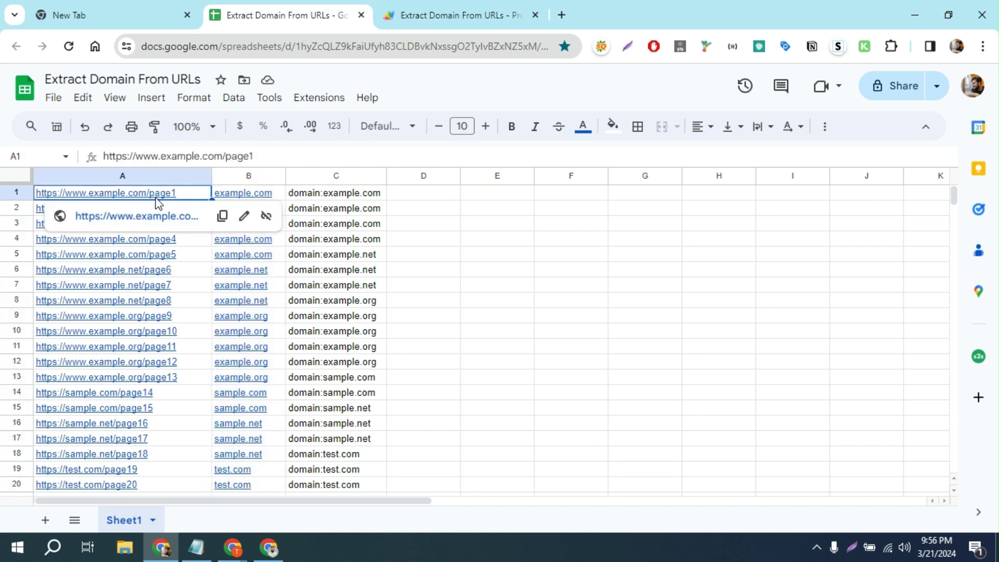
{"action": "double_click", "coordinate": [87, 193]}
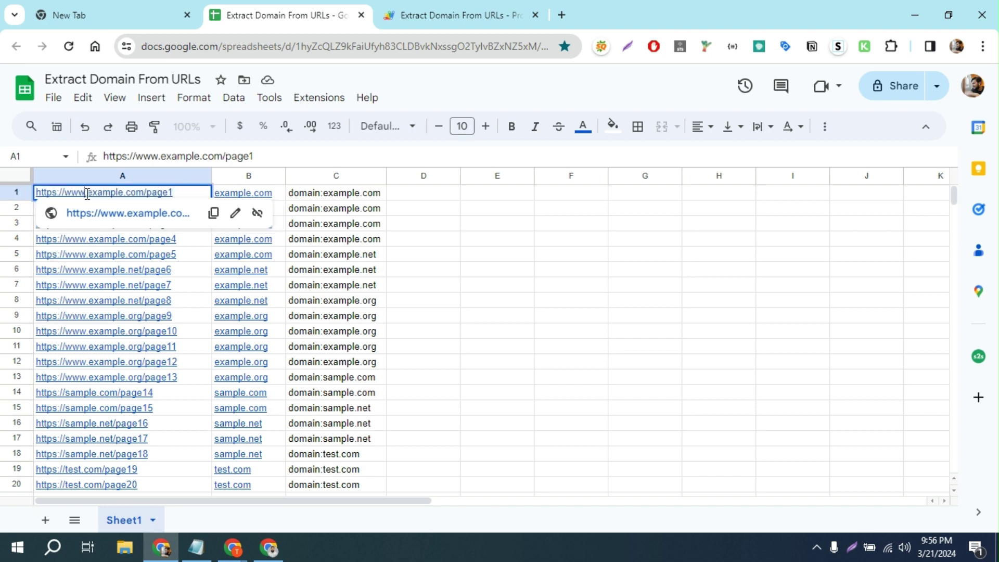
{"action": "left_click_drag", "start_coordinate": [87, 193], "coordinate": [147, 193]}
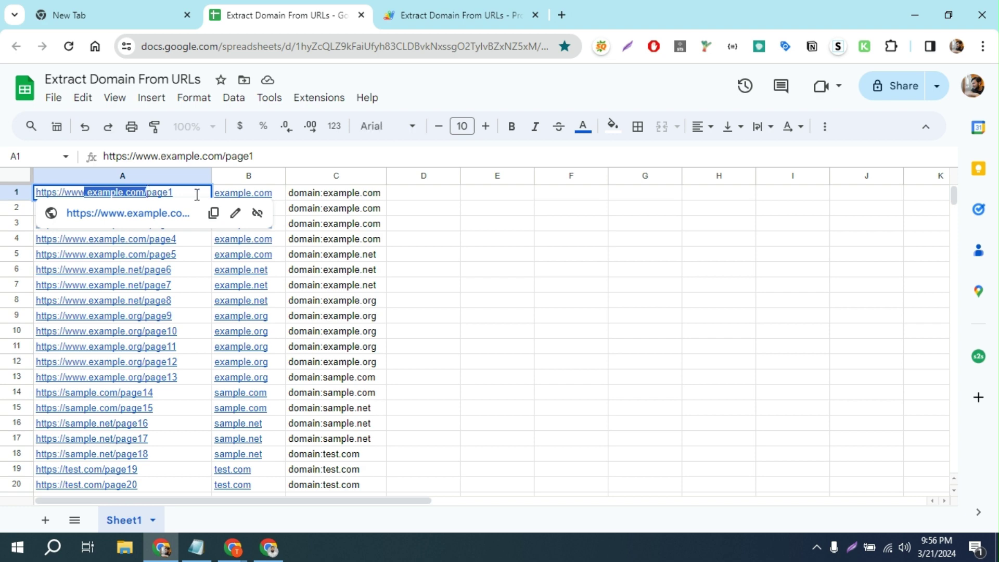
{"action": "left_click", "coordinate": [282, 196]}
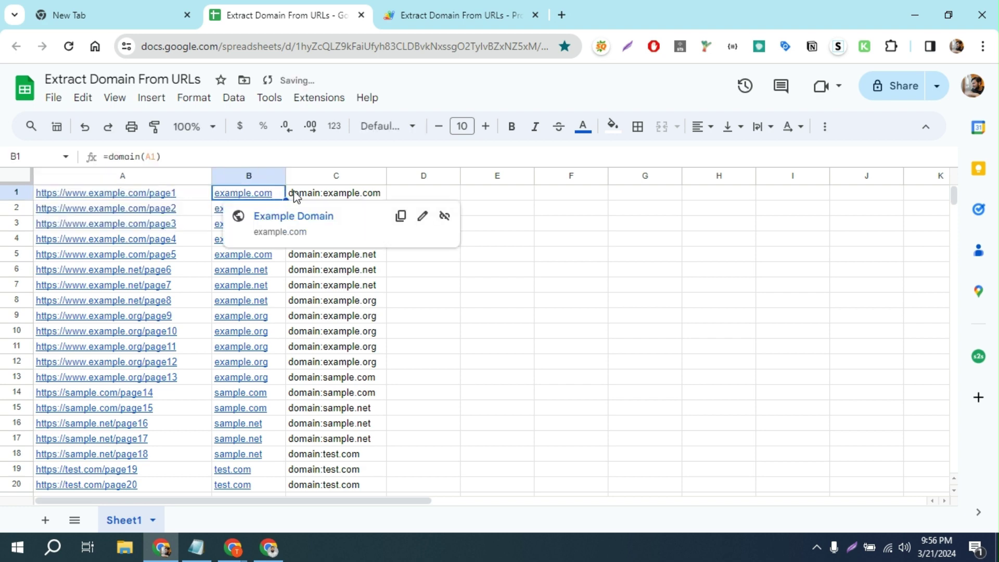
{"action": "left_click", "coordinate": [294, 193]}
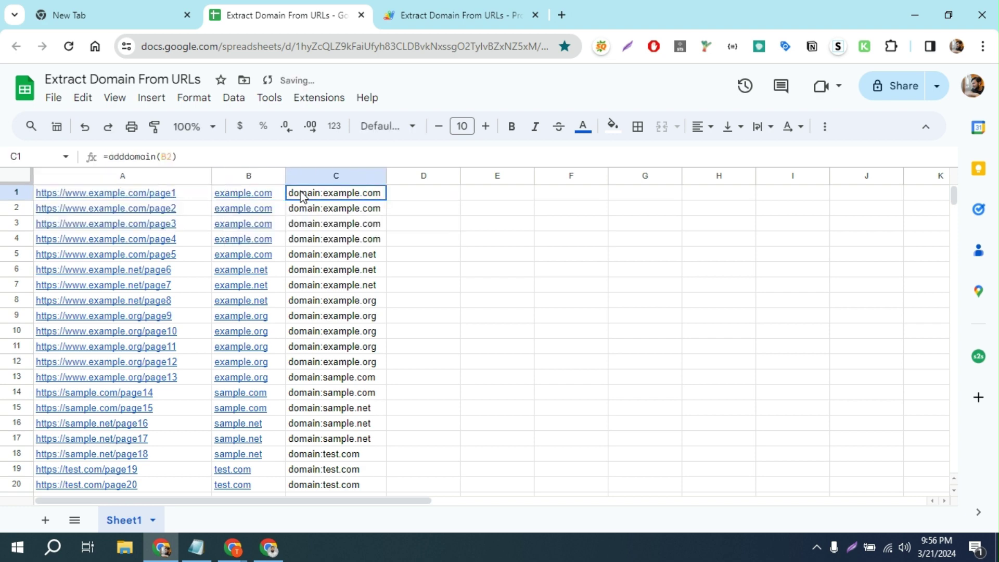
Delete the contents of columns B and C, leaving only the URLs in column A.
{"action": "left_click", "coordinate": [258, 176]}
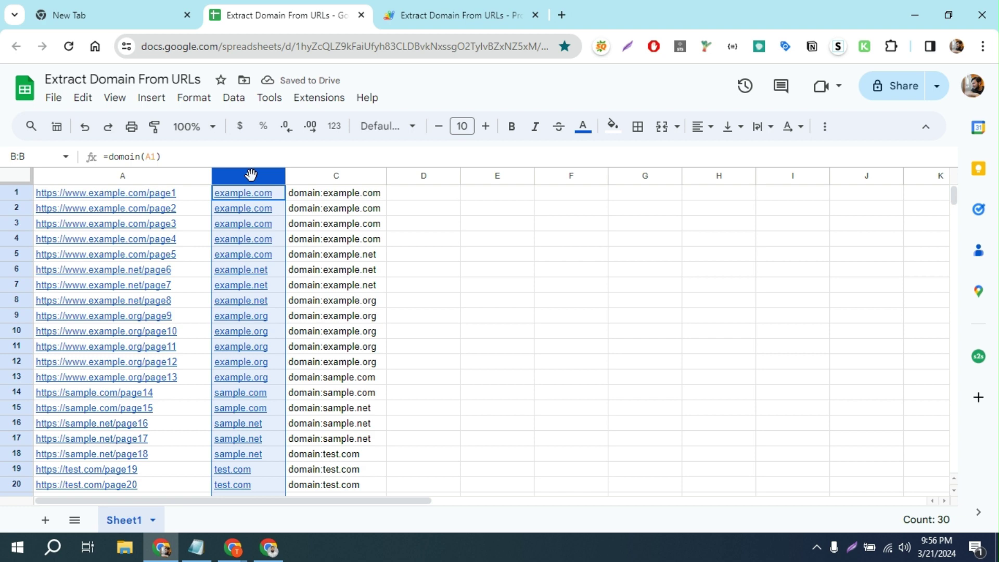
{"action": "key", "text": "Delete"}
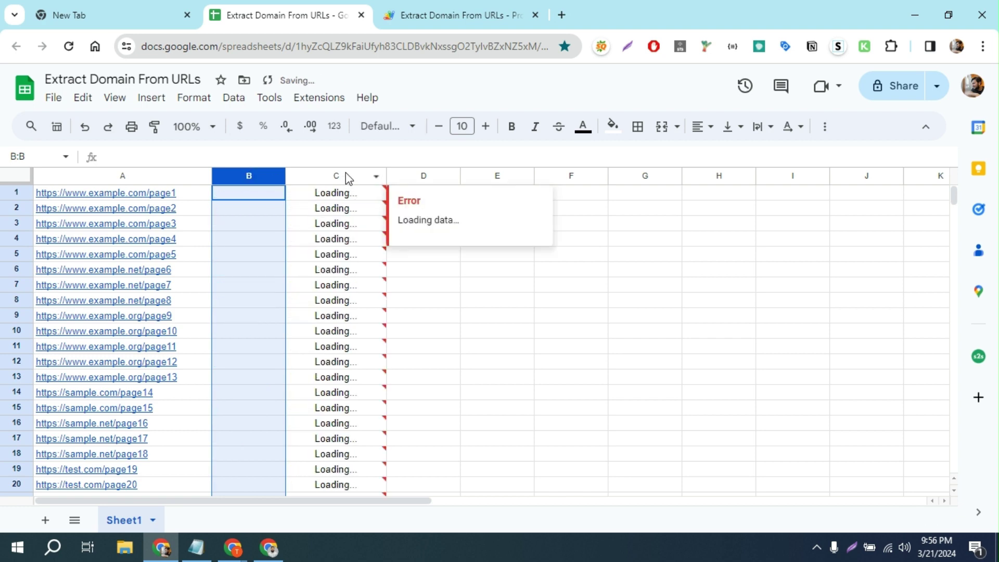
{"action": "left_click", "coordinate": [348, 177]}
{"action": "key", "text": "Delete"}
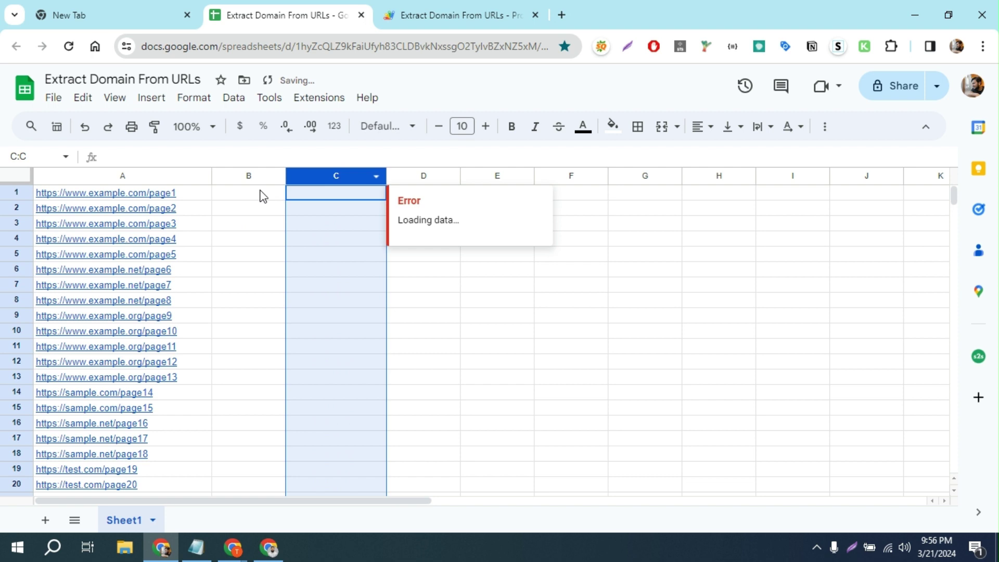
{"action": "left_click", "coordinate": [262, 196]}
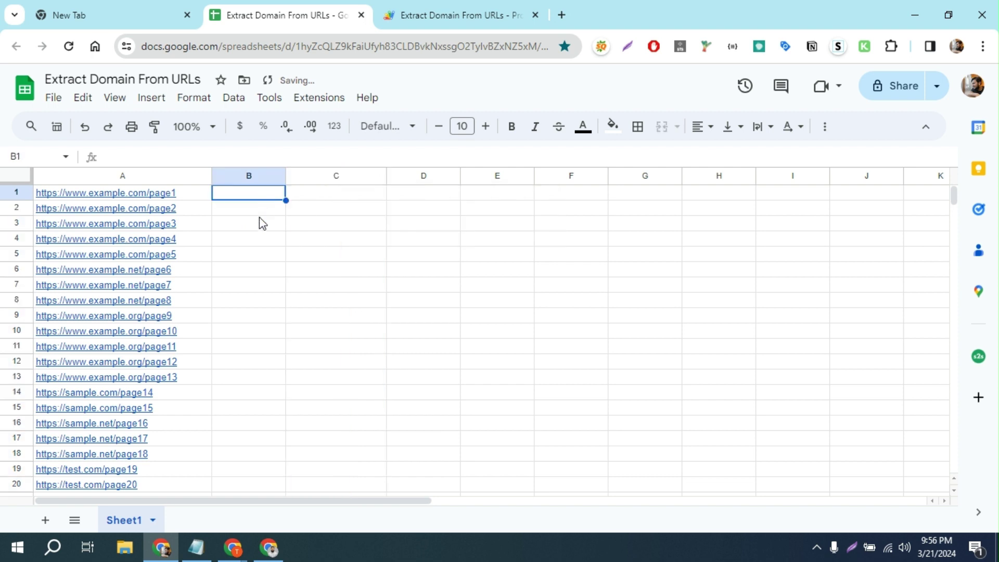
{"action": "left_click", "coordinate": [207, 559]}
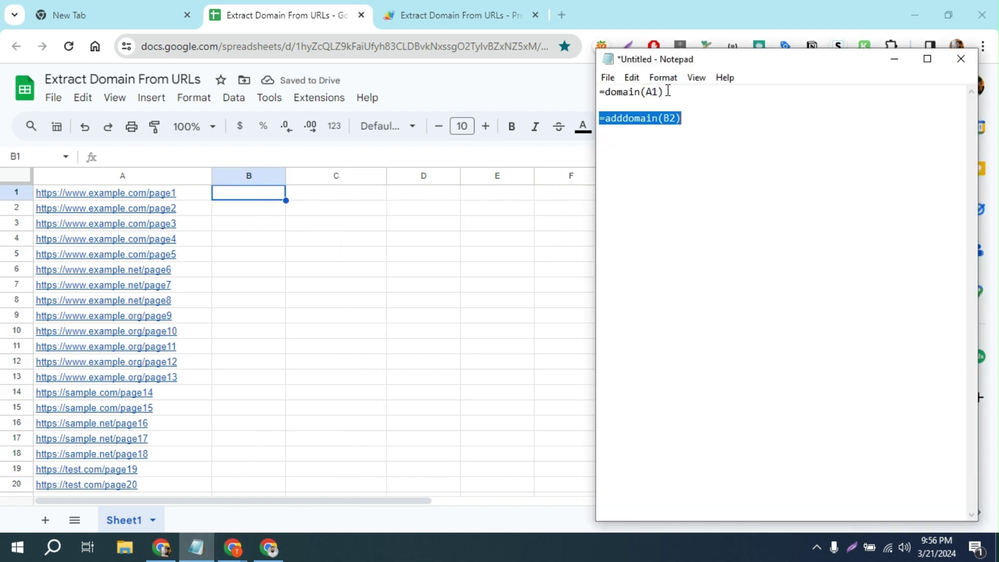
Select the =domain(A1) formula in Notepad and begin editing cell B1.
{"action": "left_click_drag", "start_coordinate": [668, 92], "coordinate": [591, 93]}
{"action": "key", "text": "ctrl+c"}
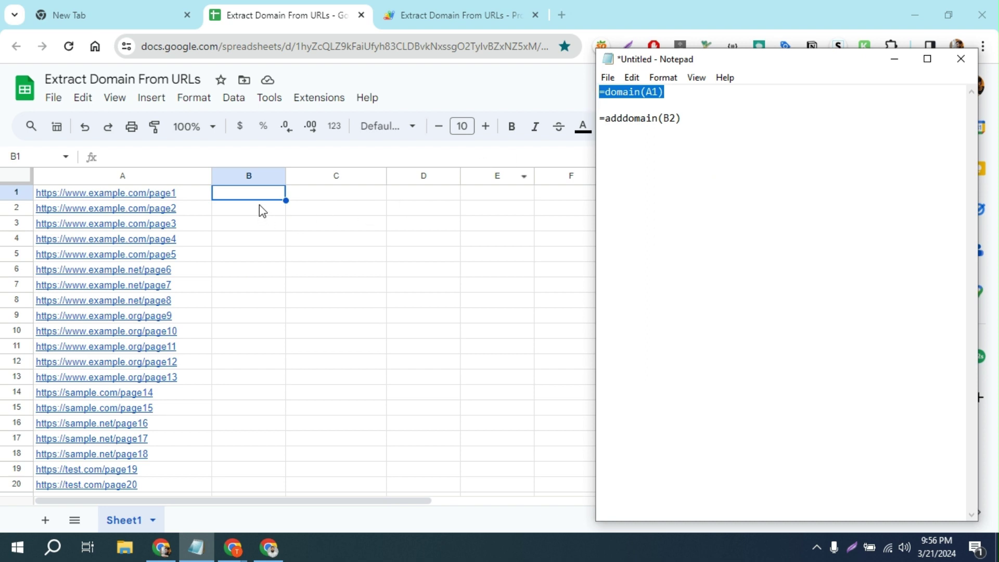
{"action": "left_click", "coordinate": [260, 195]}
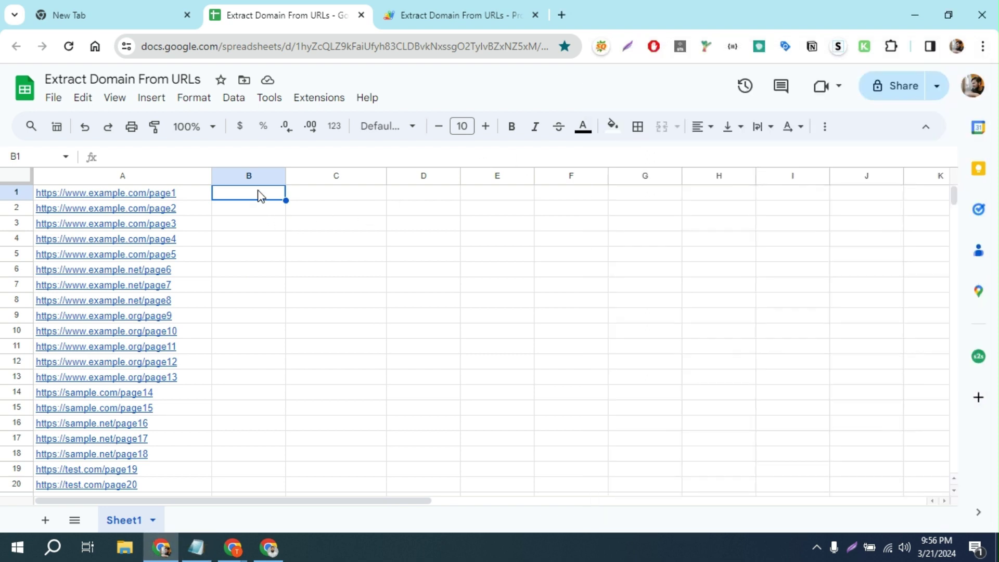
{"action": "double_click", "coordinate": [261, 194]}
Paste =domain(A1) into B1 so it returns example.com, then recheck the formula.
{"action": "key", "text": "ctrl+v"}
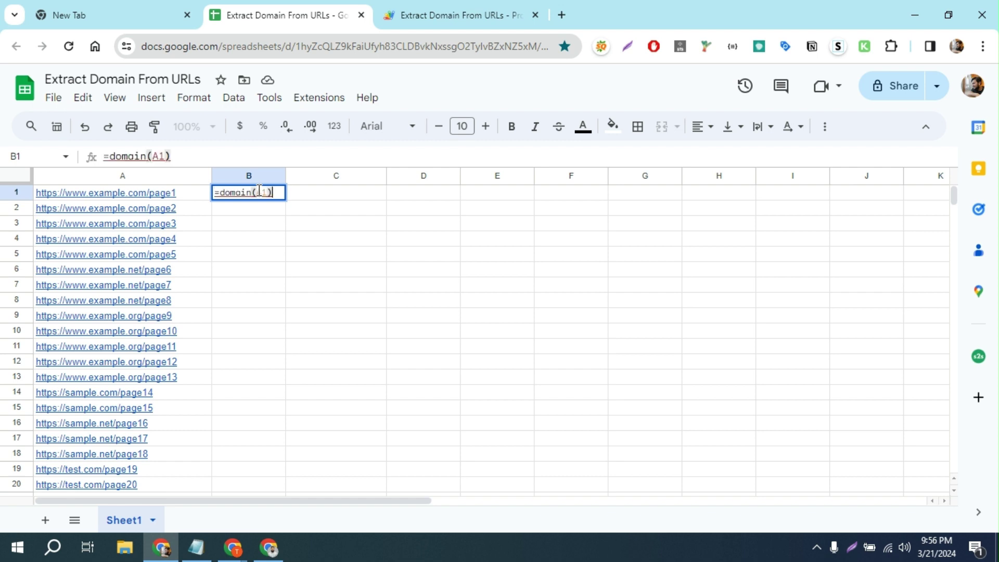
{"action": "key", "text": "Return"}
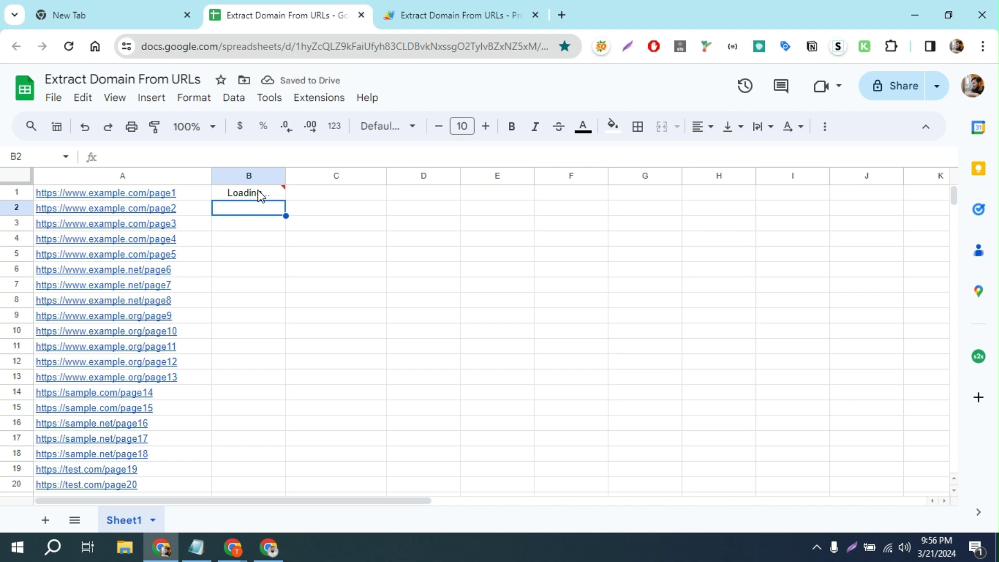
{"action": "left_click", "coordinate": [247, 228]}
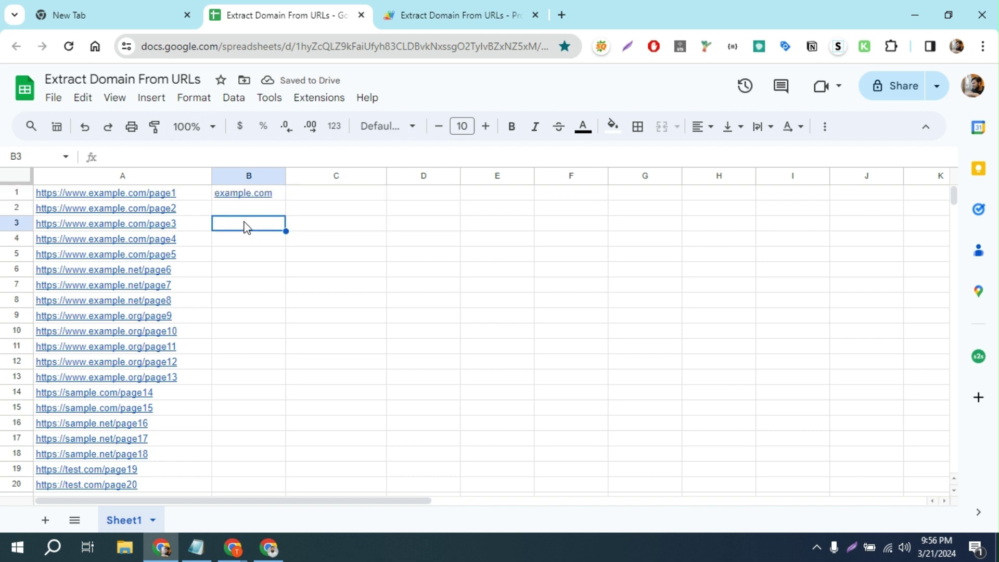
{"action": "left_click", "coordinate": [281, 197]}
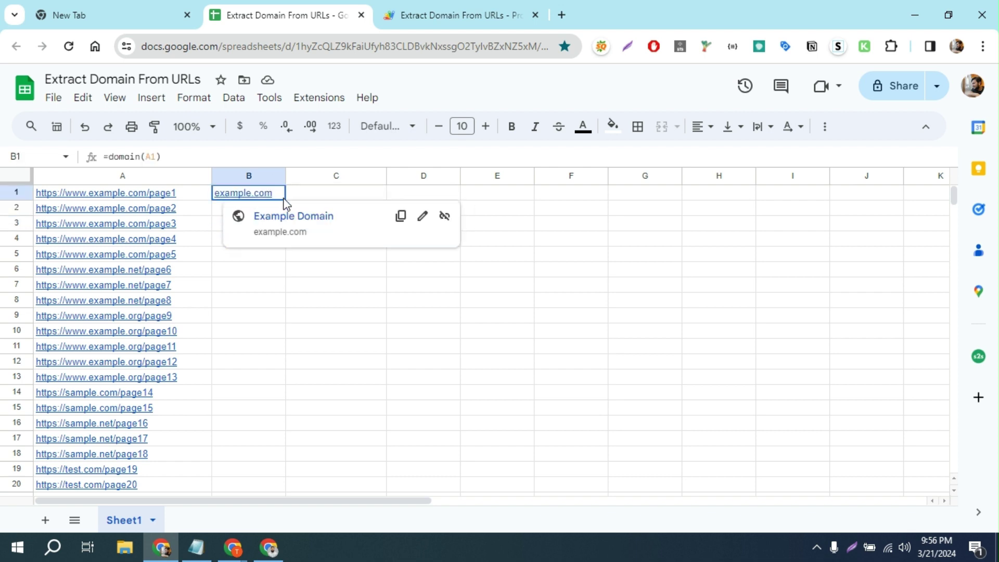
{"action": "left_click", "coordinate": [324, 193]}
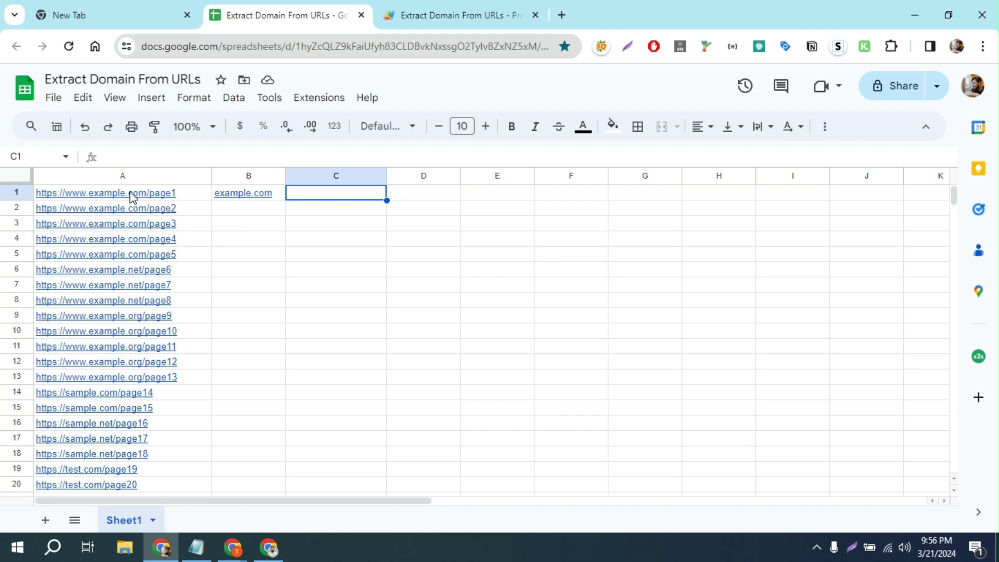
{"action": "left_click", "coordinate": [283, 197]}
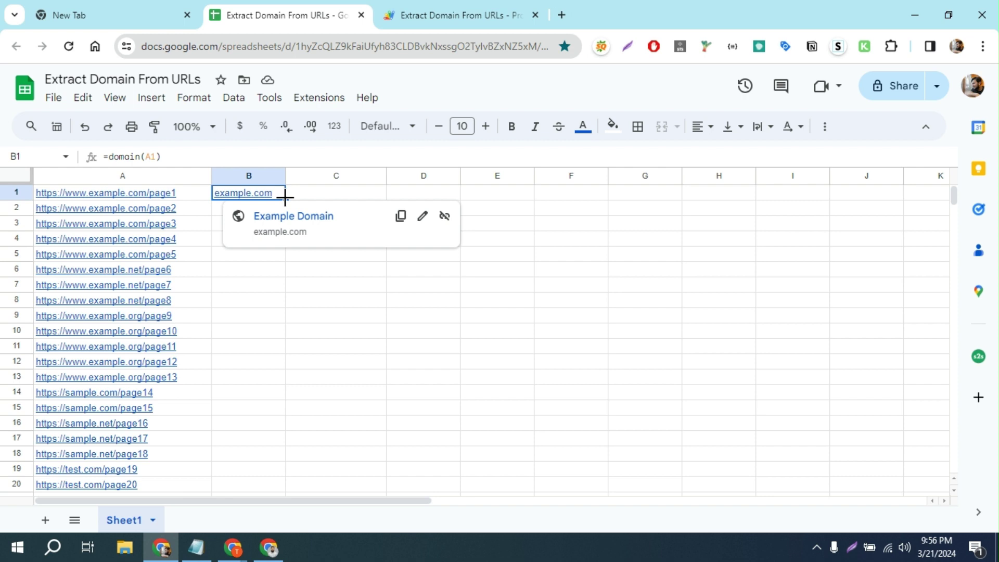
Fill B1's domain formula down every URL row, yielding example.net, sample.com, test.com and more.
{"action": "double_click", "coordinate": [285, 197]}
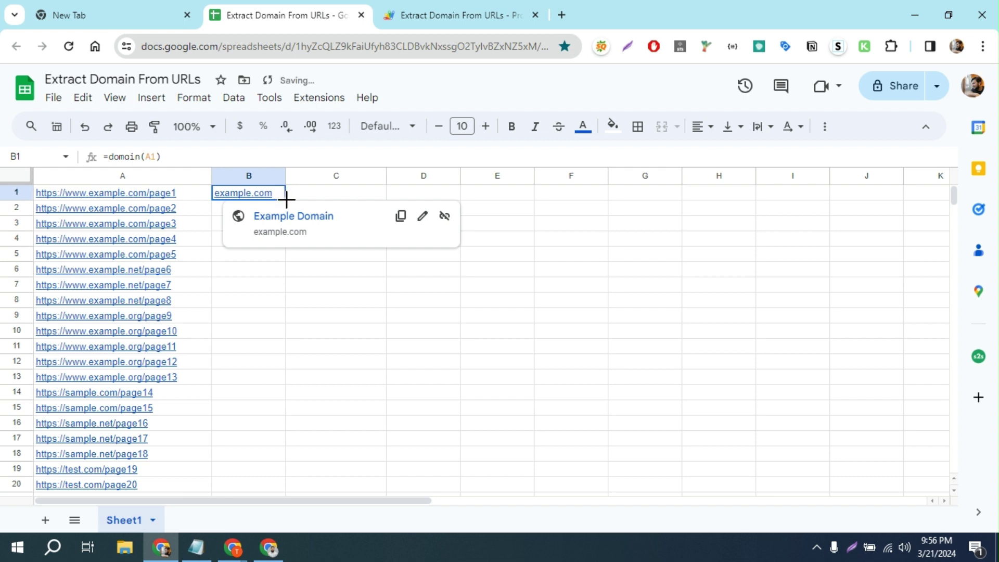
{"action": "left_click", "coordinate": [336, 285]}
{"action": "scroll", "coordinate": [237, 276], "scroll_direction": "down", "scroll_amount": 8}
{"action": "scroll", "coordinate": [248, 284], "scroll_direction": "up", "scroll_amount": 7}
{"action": "mouse_move", "coordinate": [276, 285]}
{"action": "scroll", "coordinate": [263, 276], "scroll_direction": "up", "scroll_amount": 2}
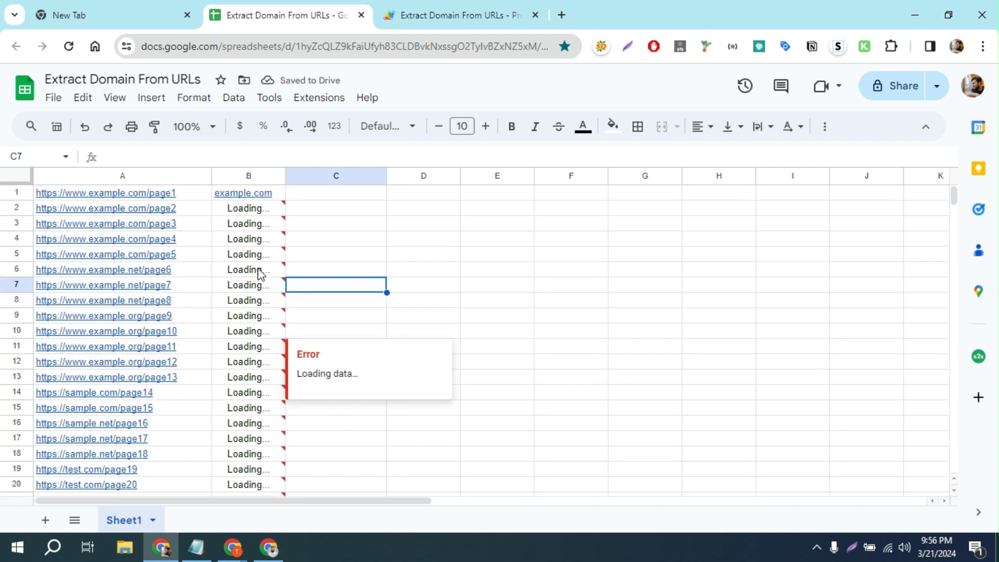
{"action": "mouse_move", "coordinate": [258, 215]}
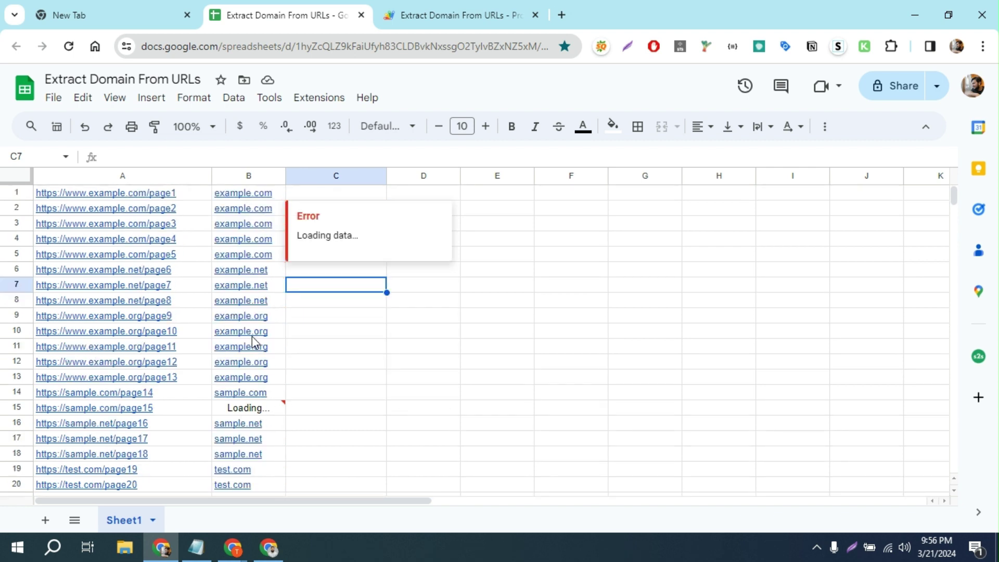
{"action": "scroll", "coordinate": [297, 311], "scroll_direction": "down", "scroll_amount": 4}
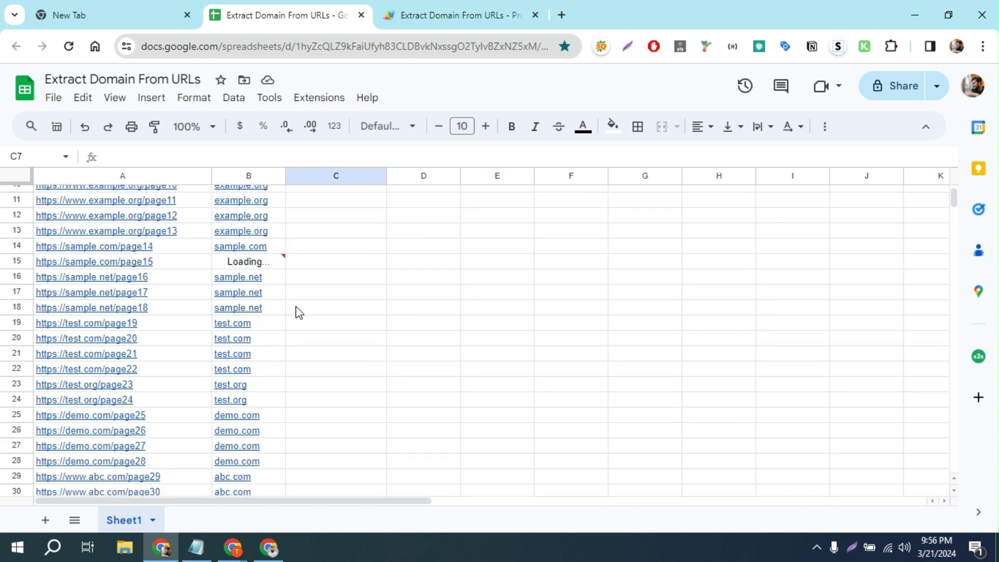
{"action": "left_click", "coordinate": [299, 312]}
{"action": "scroll", "coordinate": [282, 312], "scroll_direction": "down", "scroll_amount": 5}
{"action": "scroll", "coordinate": [283, 316], "scroll_direction": "up", "scroll_amount": 9}
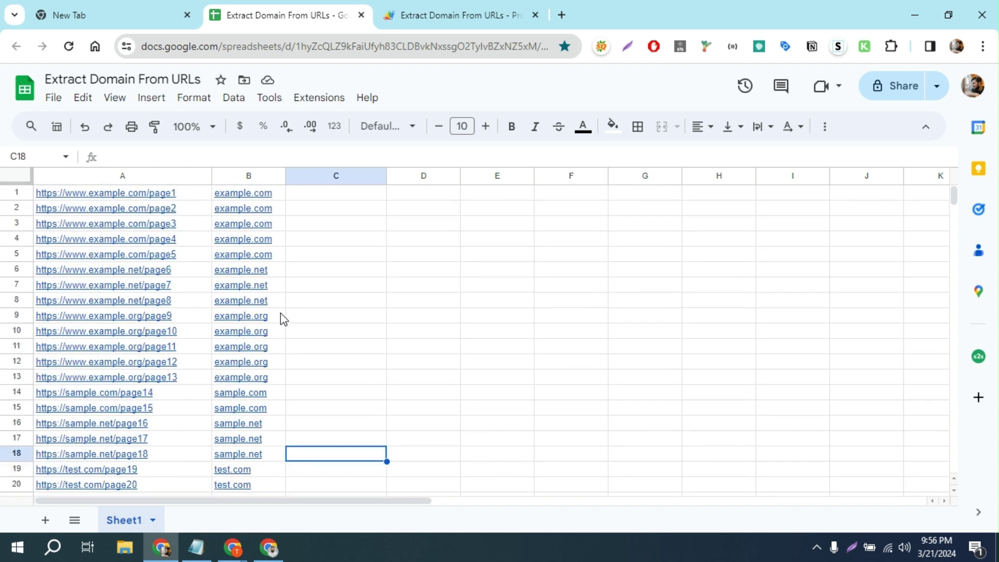
{"action": "left_click", "coordinate": [316, 229]}
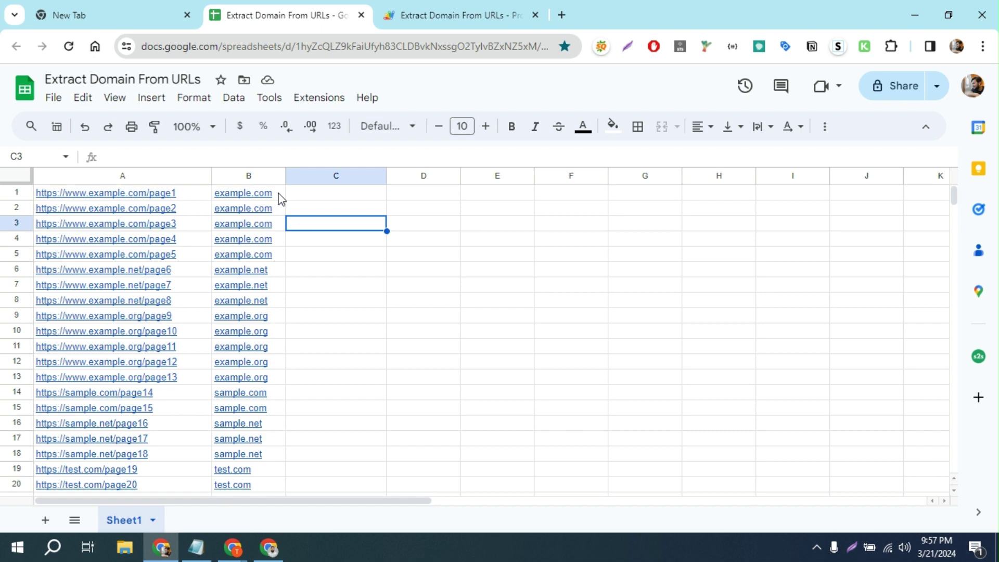
{"action": "scroll", "coordinate": [257, 411], "scroll_direction": "down", "scroll_amount": 5}
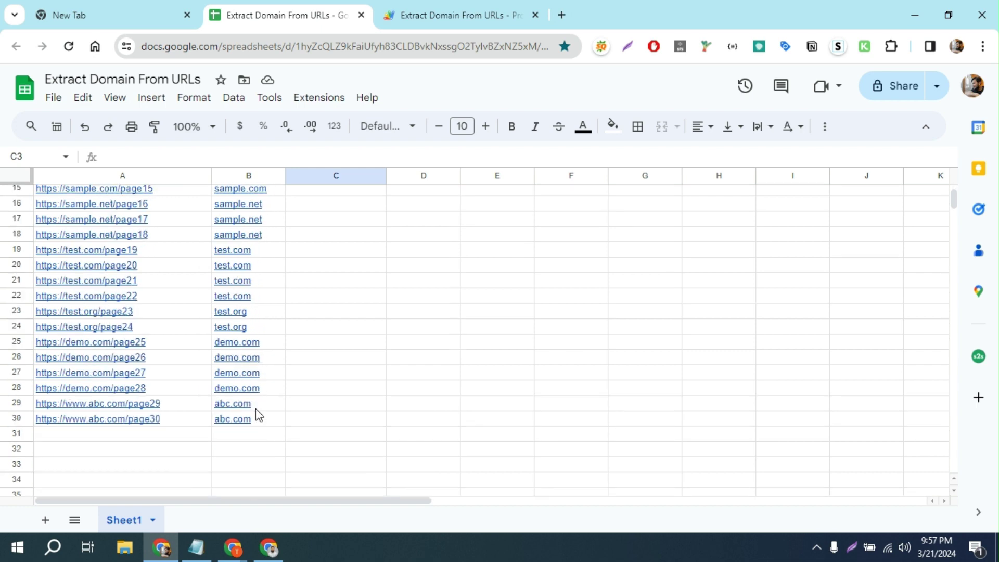
{"action": "scroll", "coordinate": [257, 412], "scroll_direction": "up", "scroll_amount": 5}
{"action": "left_click", "coordinate": [302, 350]}
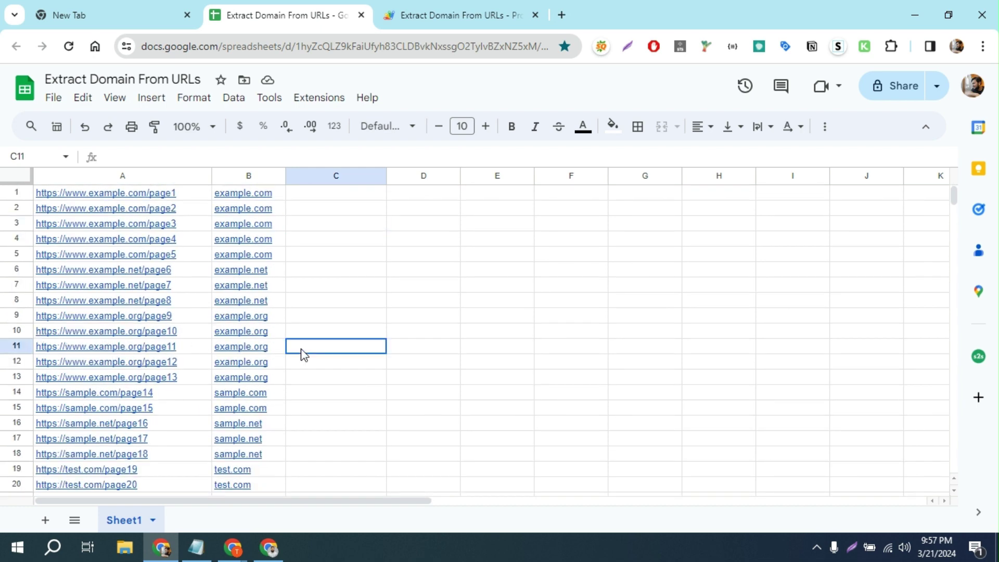
Select the =adddomain(B2) formula line in the Notepad notes.
{"action": "left_click", "coordinate": [328, 198]}
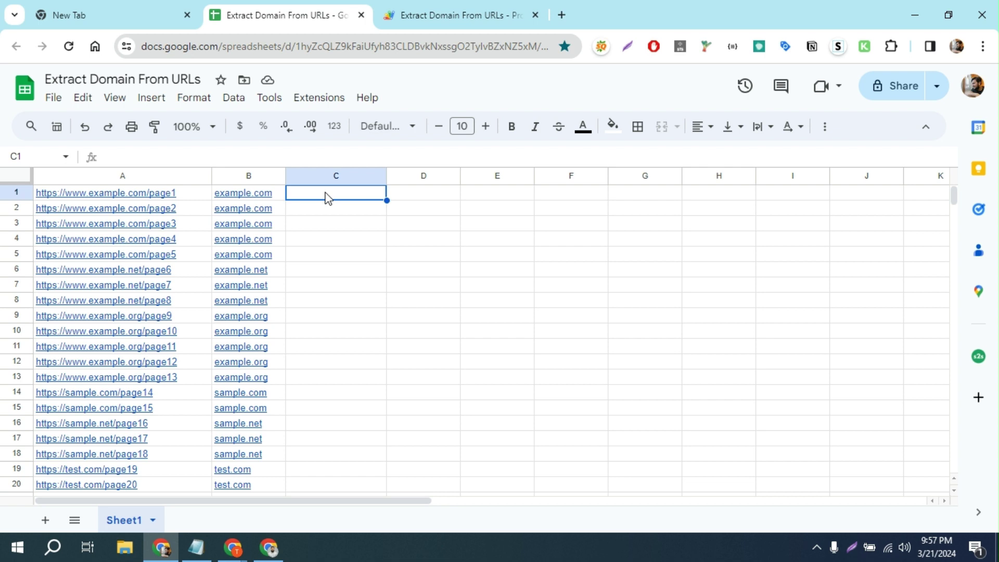
{"action": "left_click", "coordinate": [197, 549]}
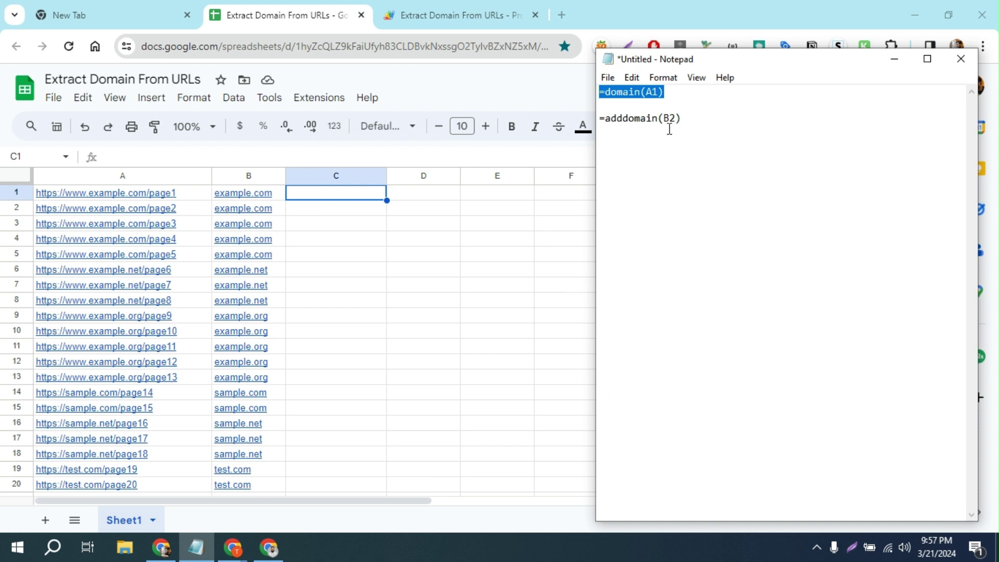
{"action": "left_click", "coordinate": [682, 119]}
{"action": "left_click_drag", "start_coordinate": [683, 119], "coordinate": [585, 118]}
{"action": "key", "text": "ctrl+c"}
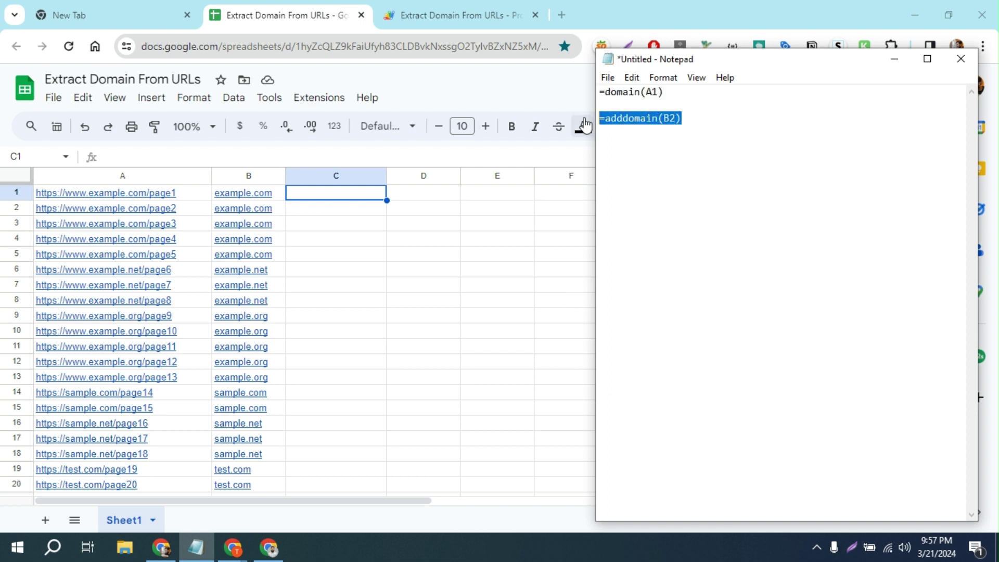
Paste =adddomain(B2) into C1 so it displays domain:example.com.
{"action": "left_click", "coordinate": [343, 200]}
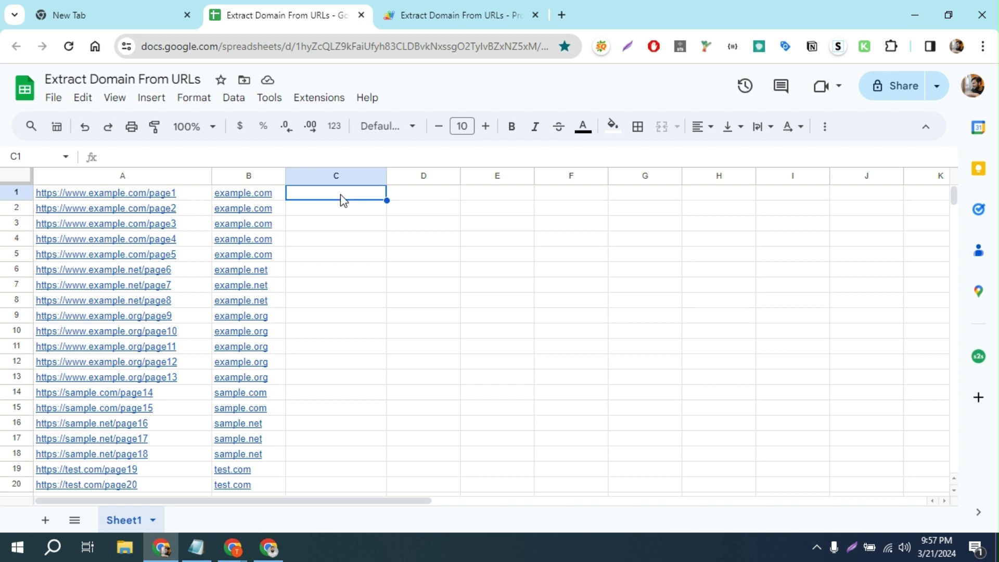
{"action": "double_click", "coordinate": [343, 200]}
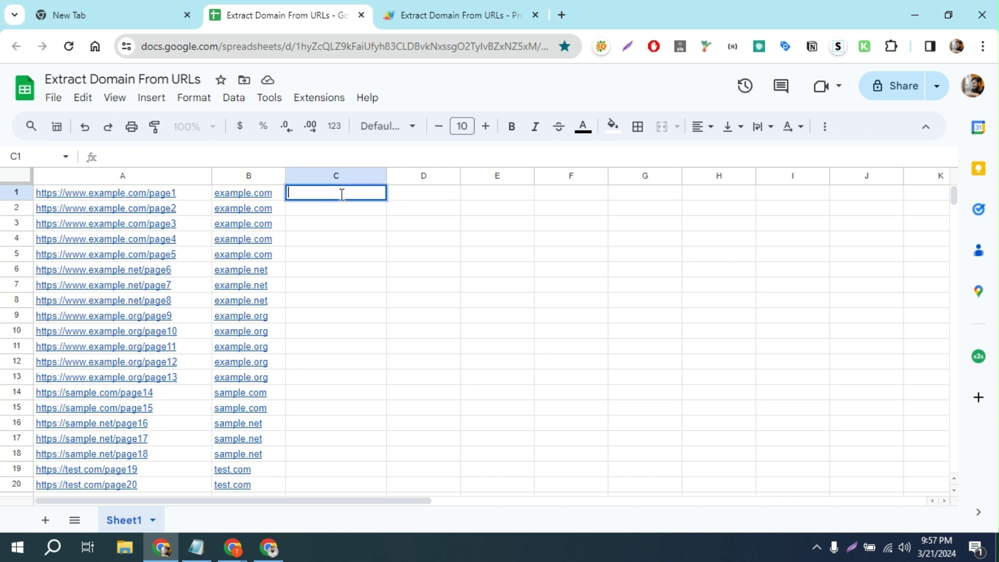
{"action": "key", "text": "ctrl+v"}
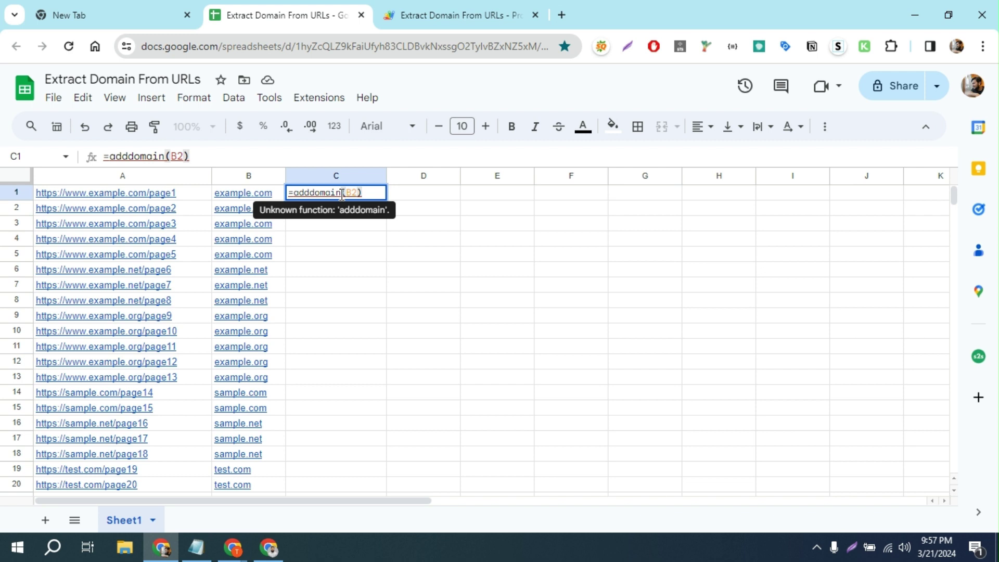
{"action": "key", "text": "Return"}
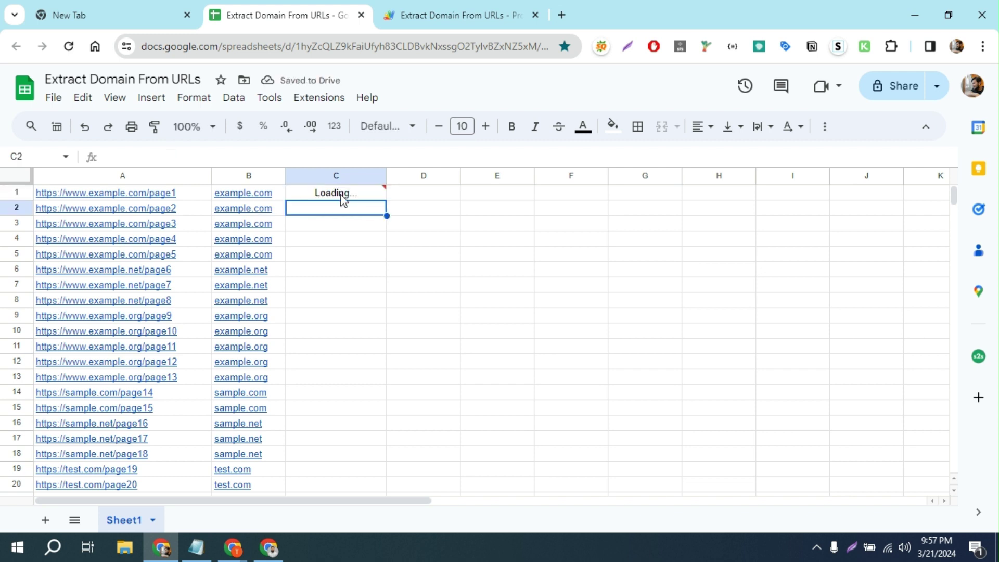
{"action": "left_click", "coordinate": [341, 195]}
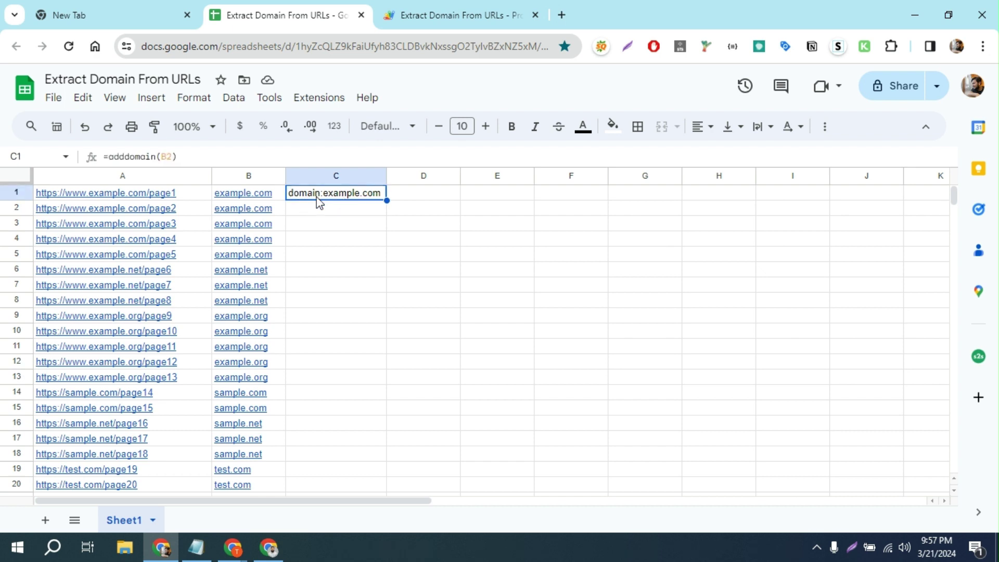
Fill the adddomain formula down column C and verify results such as the formula in C5.
{"action": "double_click", "coordinate": [388, 201]}
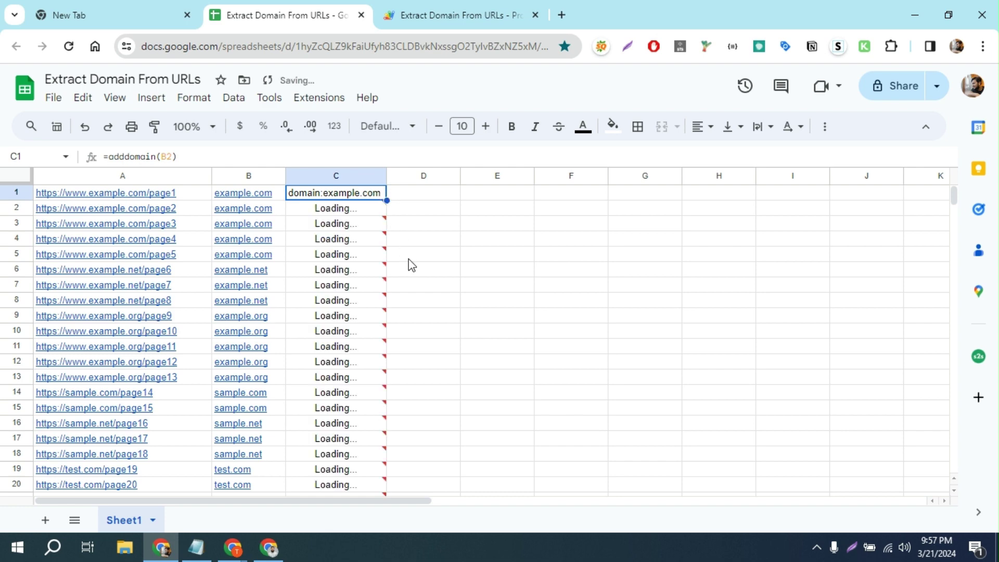
{"action": "scroll", "coordinate": [408, 265], "scroll_direction": "down", "scroll_amount": 3}
{"action": "scroll", "coordinate": [372, 232], "scroll_direction": "up", "scroll_amount": 3}
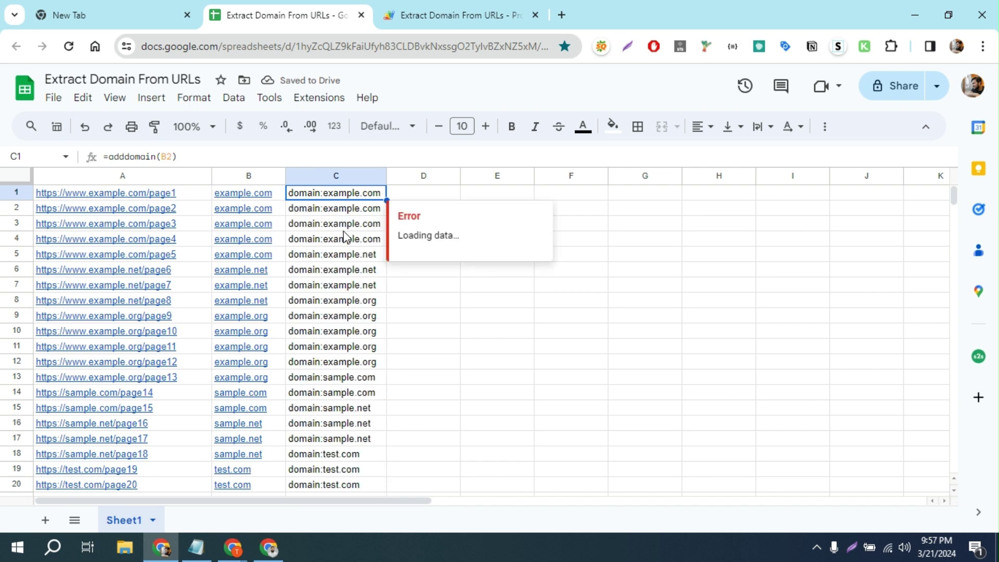
{"action": "scroll", "coordinate": [347, 244], "scroll_direction": "down", "scroll_amount": 7}
{"action": "scroll", "coordinate": [351, 281], "scroll_direction": "up", "scroll_amount": 7}
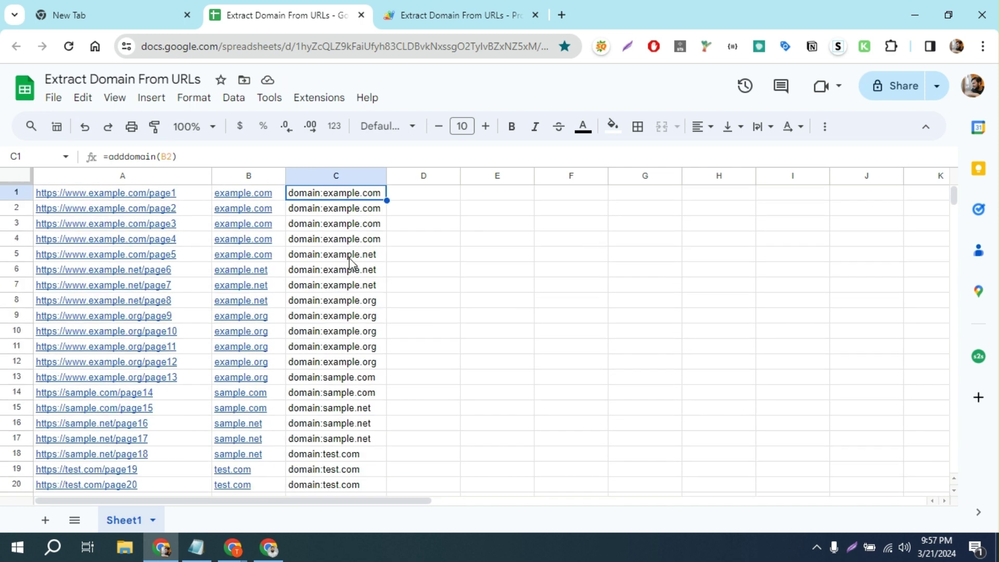
{"action": "left_click", "coordinate": [345, 257]}
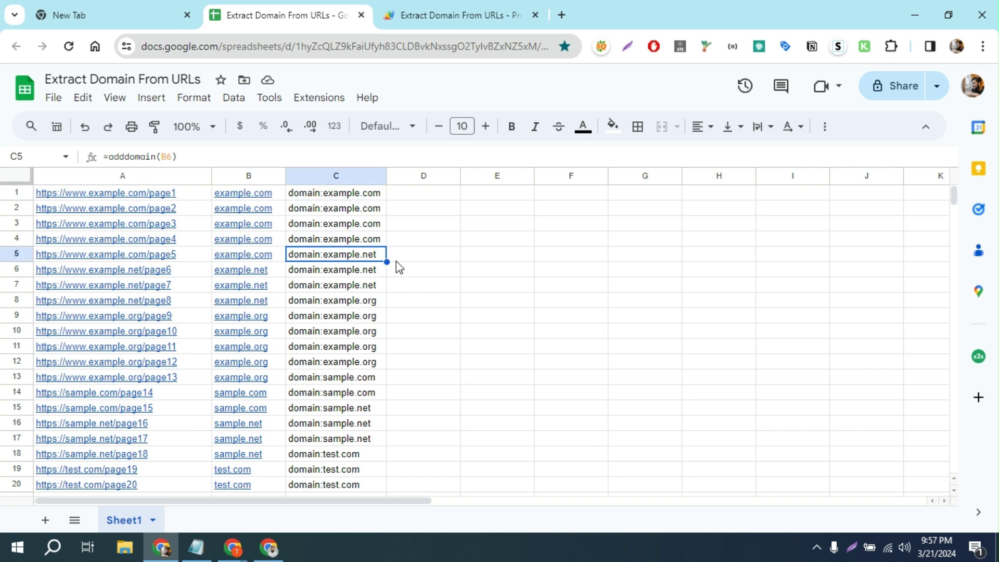
{"action": "left_click", "coordinate": [342, 176]}
Copy column C's domain:-prefixed results and pick D1 as the paste destination.
{"action": "key", "text": "ctrl+c"}
{"action": "left_click", "coordinate": [423, 231]}
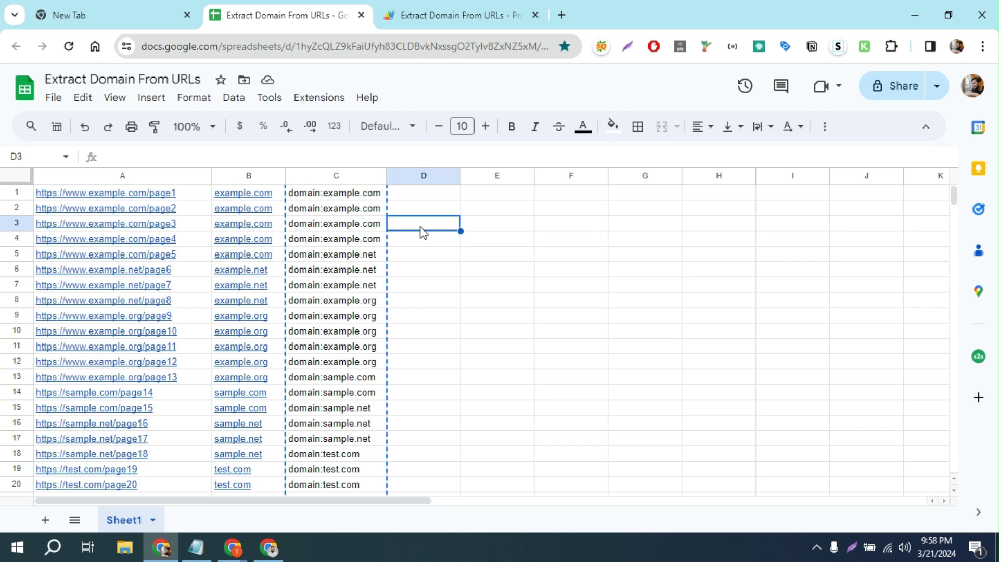
{"action": "left_click", "coordinate": [416, 199]}
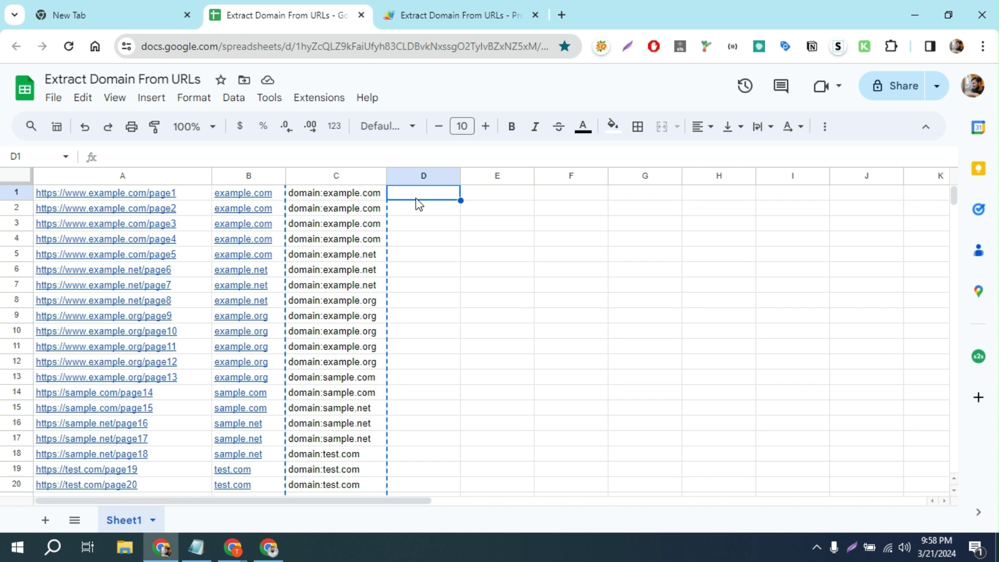